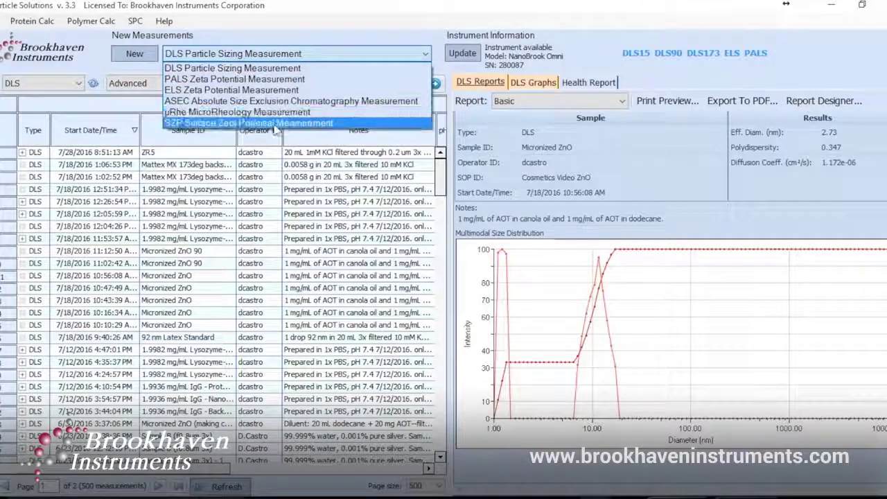
# - Create a new DLS particle sizing measurement and maximize its window
pyautogui.click(260, 68)
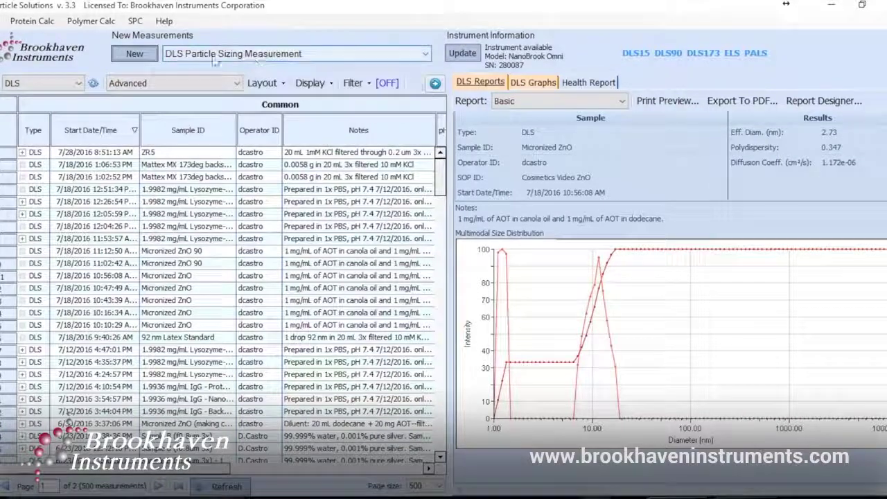
pyautogui.click(135, 54)
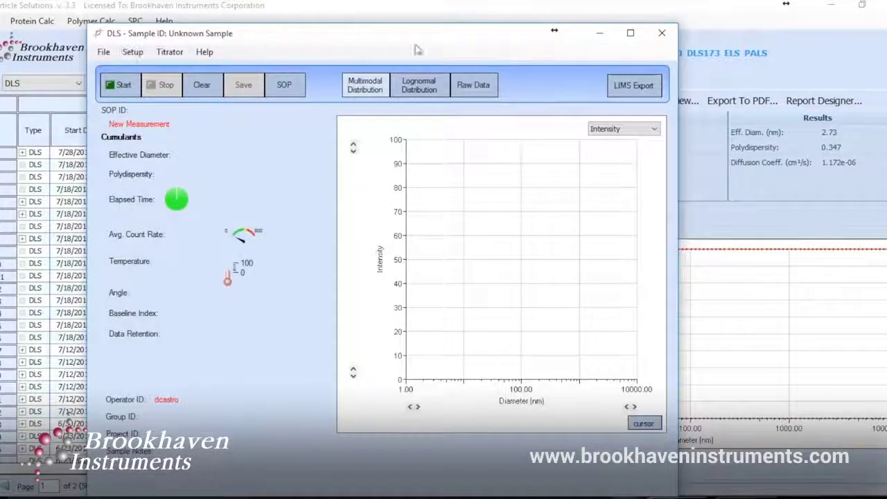
pyautogui.click(630, 33)
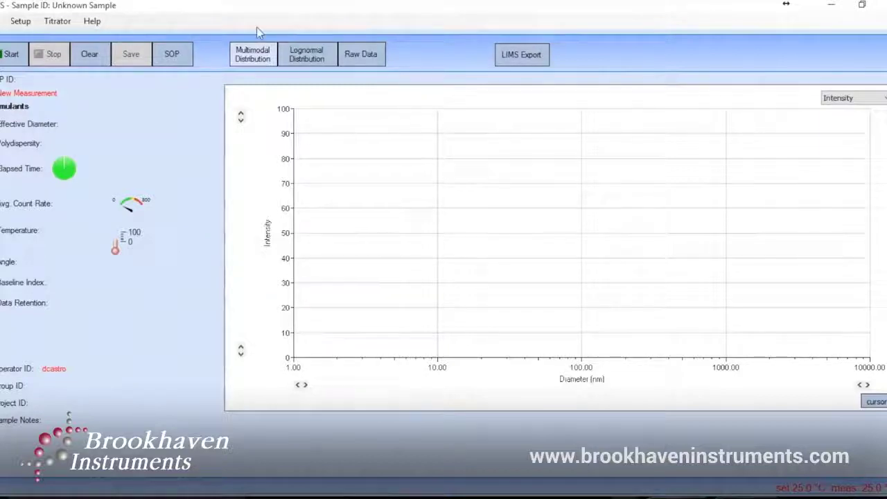
# - Set the SOP Sample ID to 'Micronized ZnO', paste the AOT/canola oil/dodecane preparation notes, and show measurement parameters
pyautogui.click(171, 53)
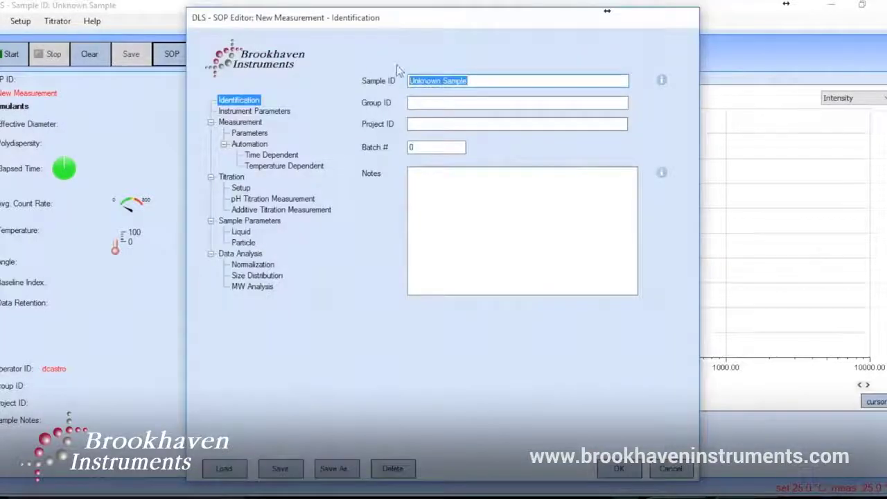
pyautogui.write('Micronized')
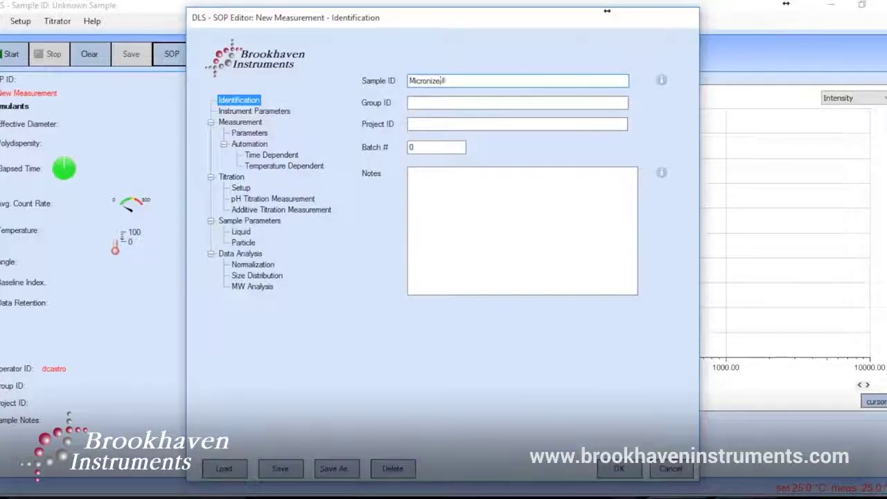
pyautogui.write(' ZnO')
pyautogui.press('Tab')
pyautogui.press('Tab')
pyautogui.press('Tab')
pyautogui.press('Tab')
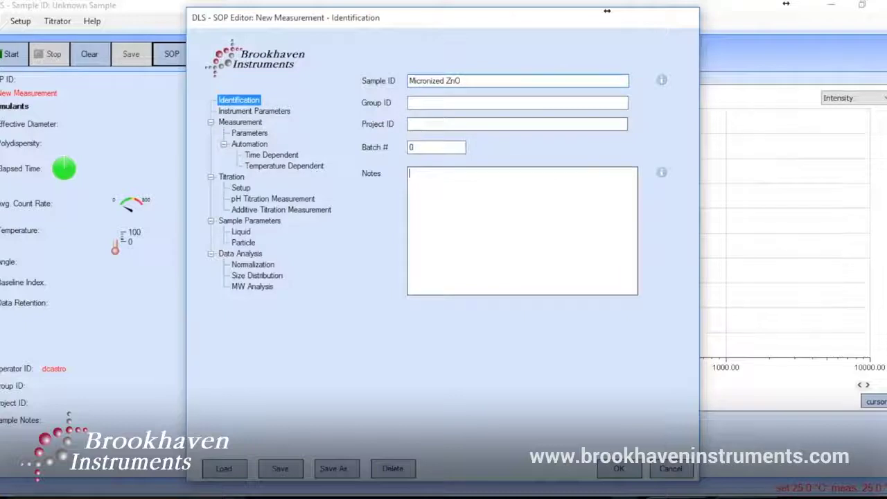
pyautogui.write('1 mg/mL of AOT in canola oil and 1 mg/mL of AOT in dodecane.  add 200 mg to 20 mL of canola oil + AOT, 1 drop of this in 10 mL of dodecane solution. Sonic probe both before and after addition.')
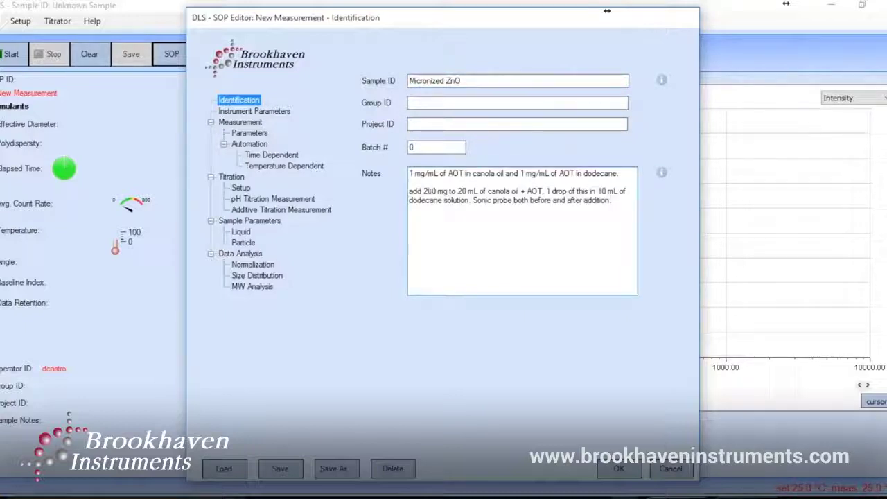
pyautogui.click(257, 134)
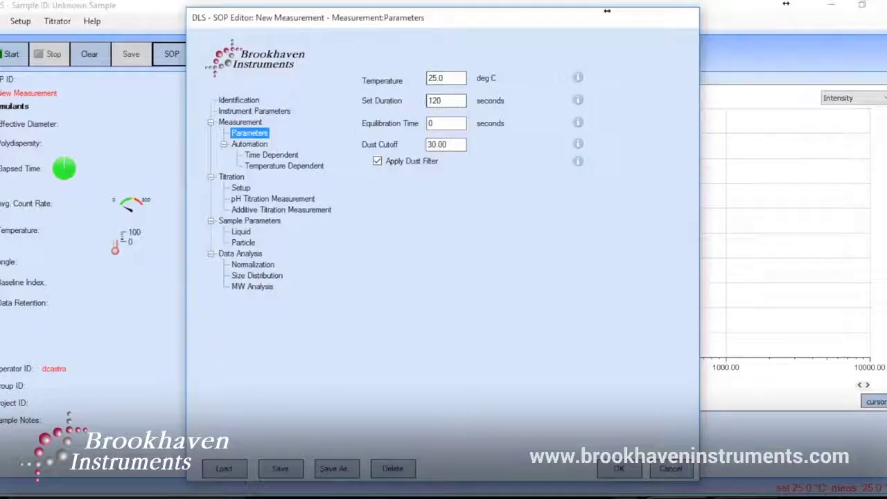
# - Use dodecane liquid with refractive index 1.422, set the particle optical value 1.98, and accept the SOP
pyautogui.click(447, 123)
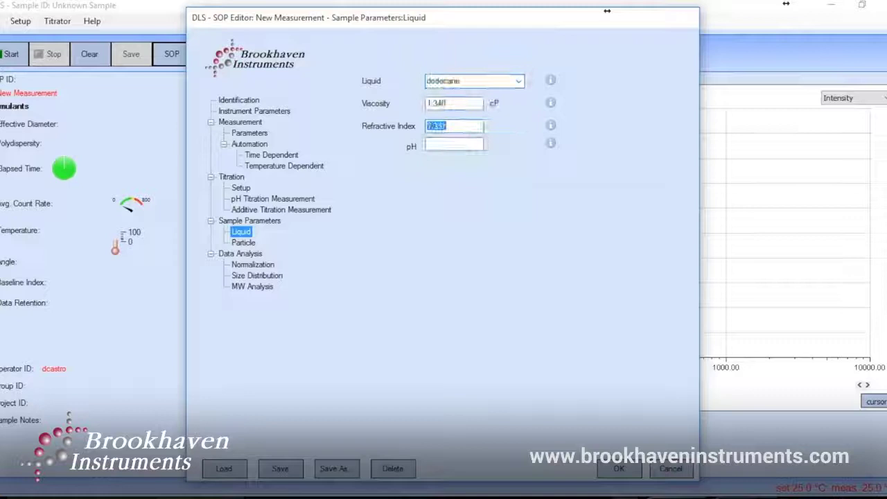
pyautogui.write('1.4')
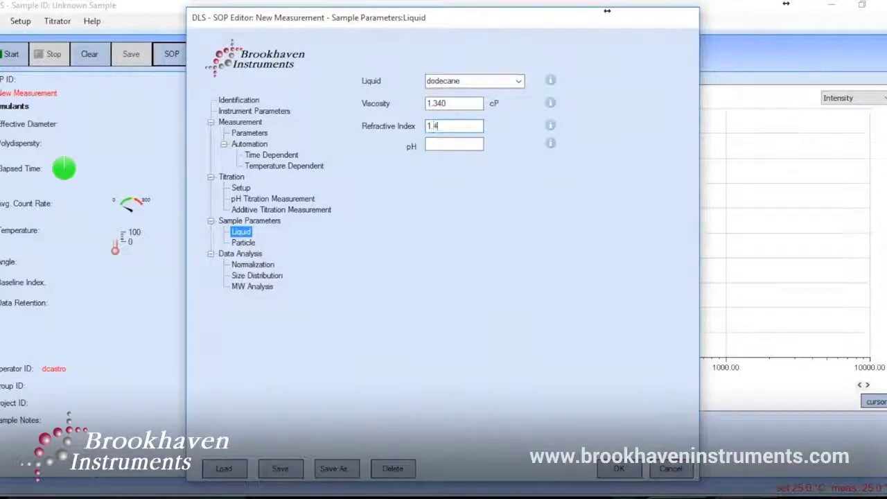
pyautogui.write('22')
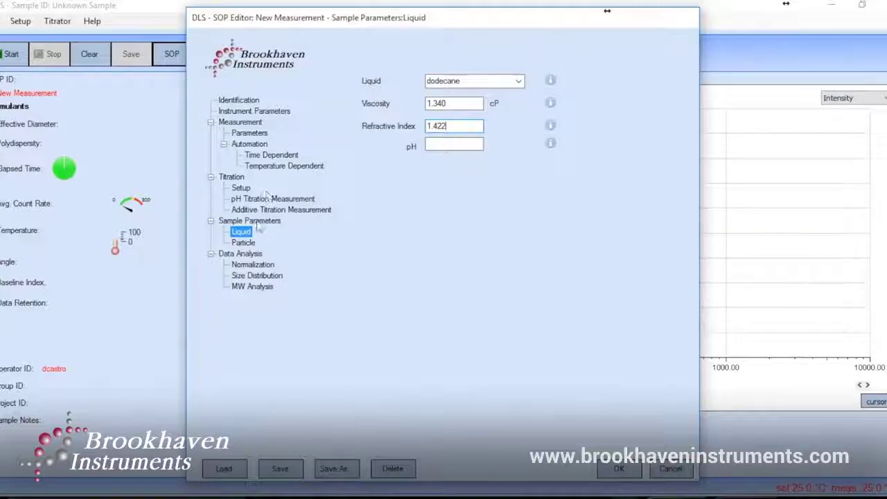
pyautogui.click(251, 242)
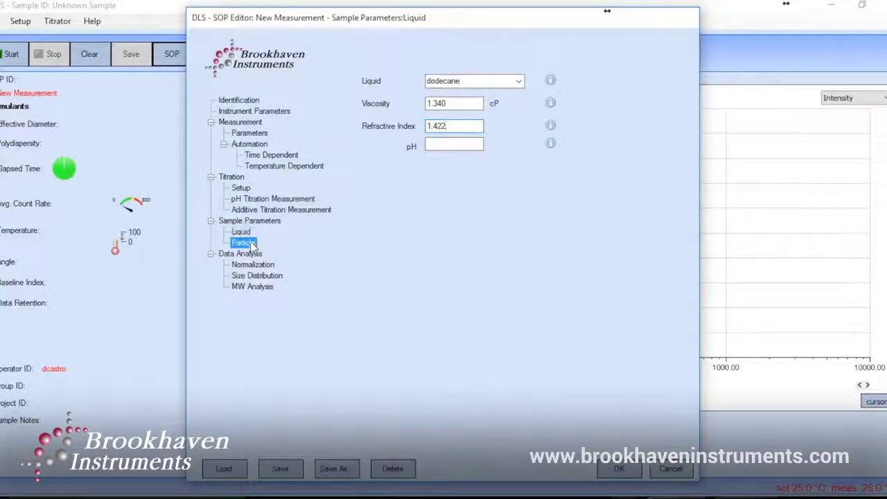
pyautogui.write('1.98')
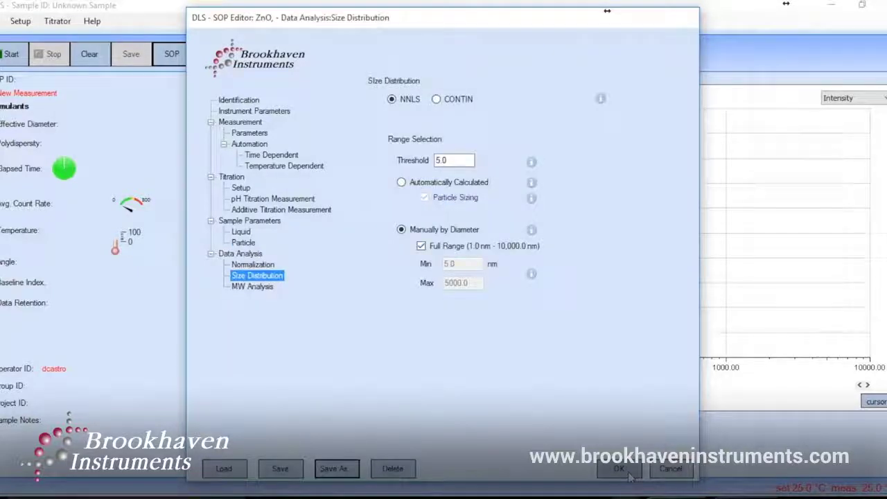
pyautogui.click(628, 472)
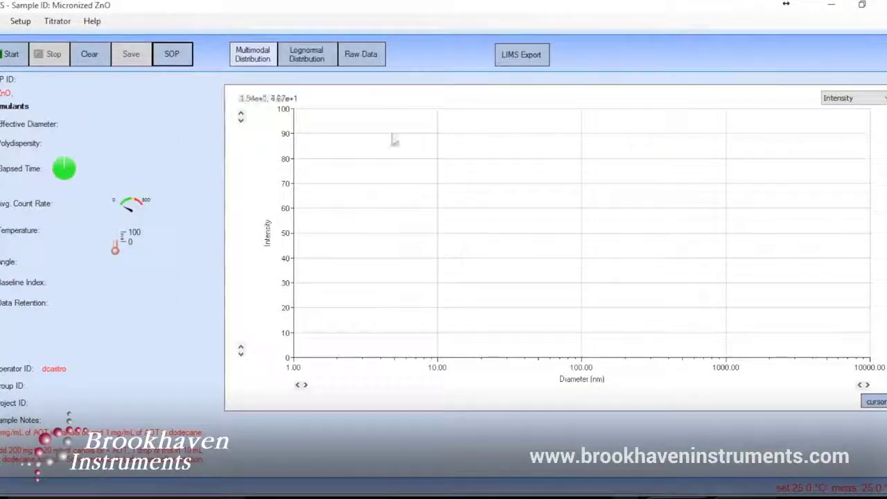
# - Show the raw correlation and count-rate plots and start the first of three measurements
pyautogui.click(363, 60)
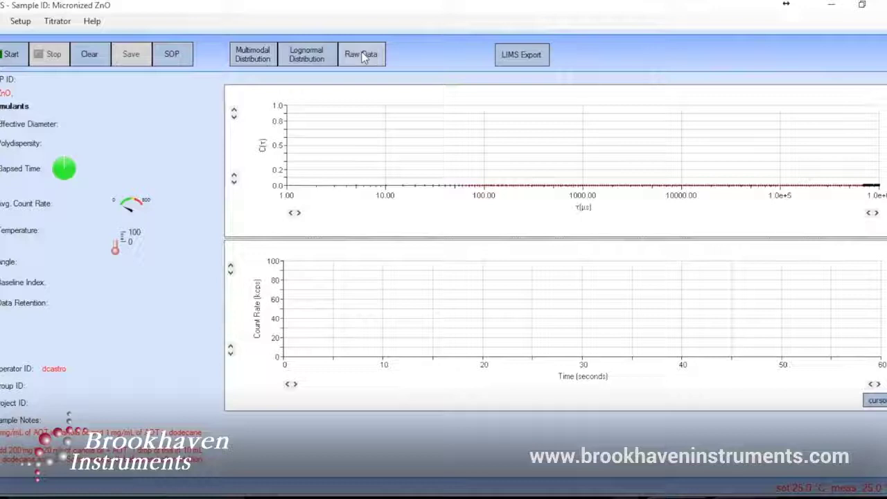
pyautogui.click(12, 54)
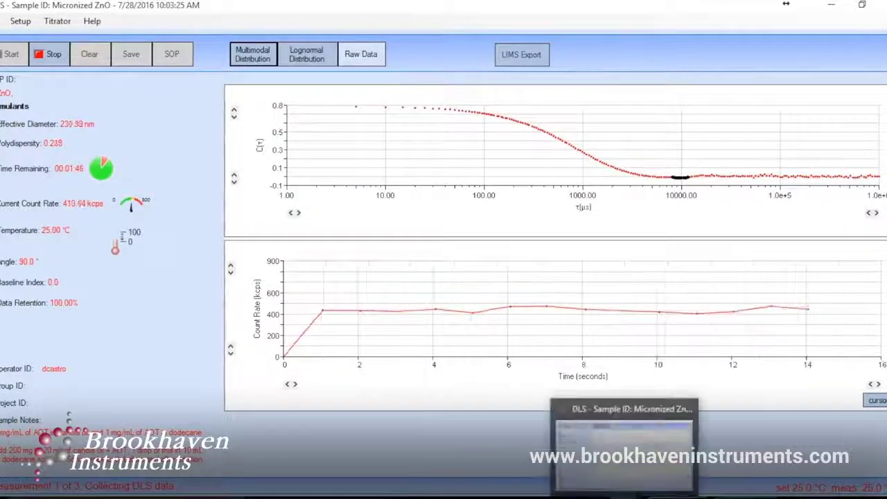
# - Expand the Micronized ZnO run into three measurements and view their summary statistics (mean 229.33 nm)
pyautogui.click(575, 416)
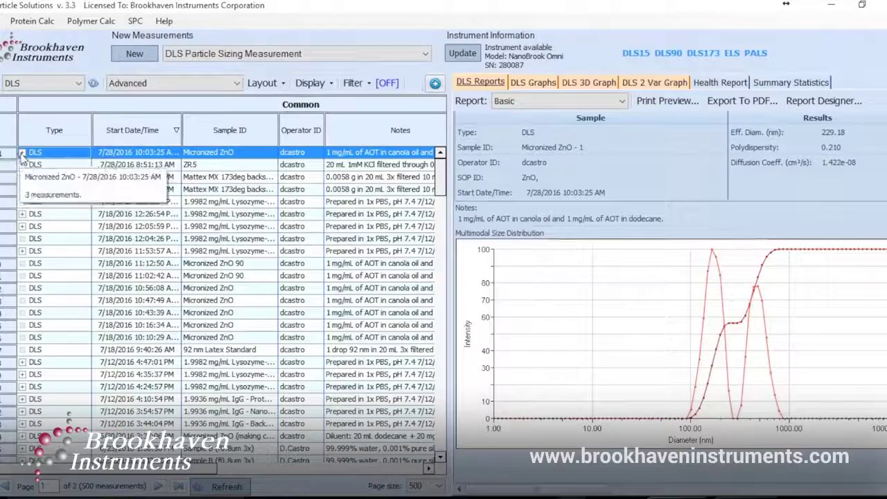
pyautogui.click(22, 153)
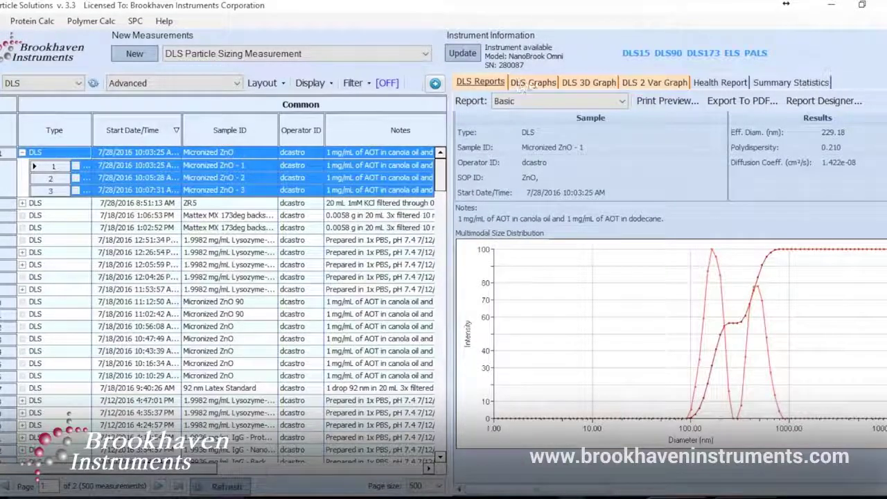
pyautogui.click(800, 86)
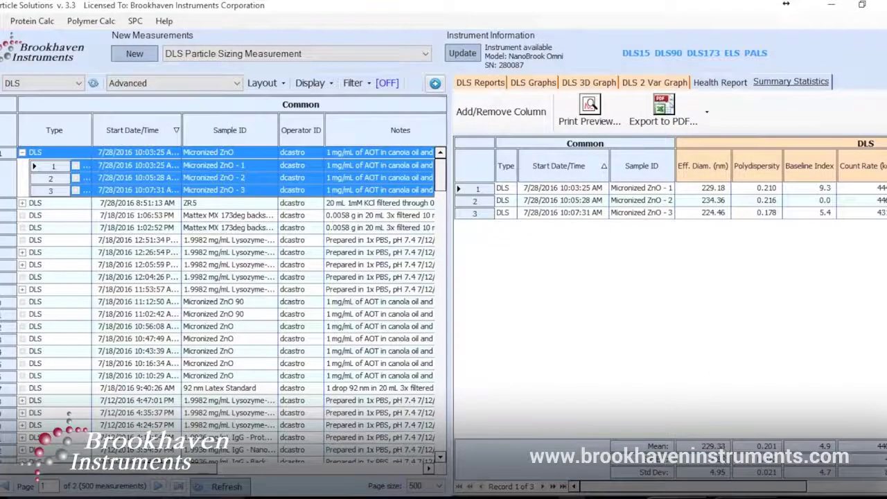
# - Review the overlaid and rotated 3D size distributions, then plot temperature against effective diameter
pyautogui.click(519, 83)
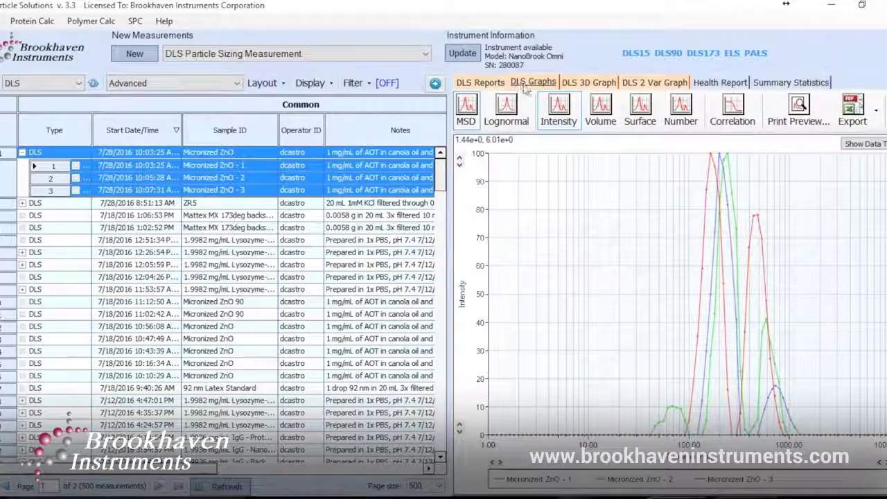
pyautogui.click(592, 83)
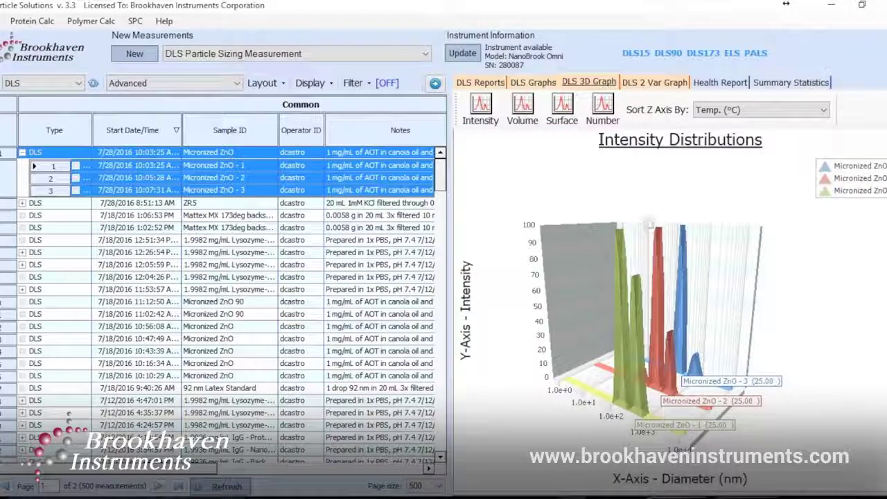
pyautogui.moveTo(640, 256); pyautogui.dragTo(679, 268)
pyautogui.click(651, 83)
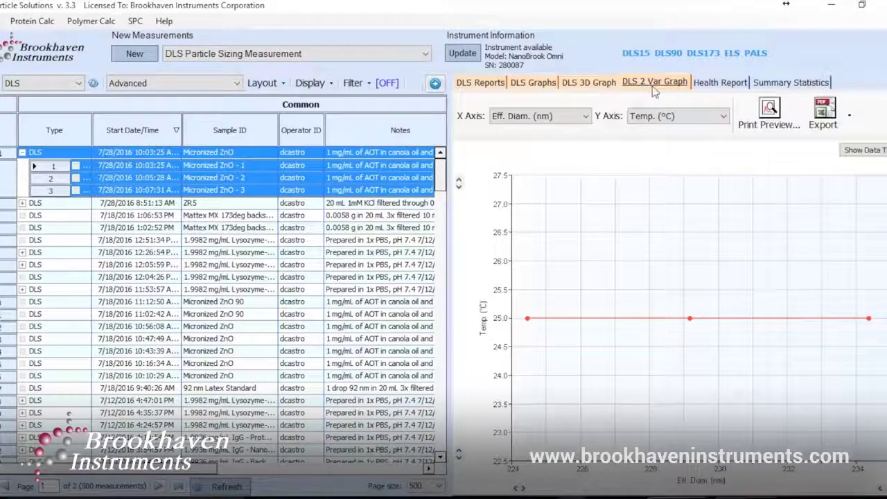
# - Check the health report, return to run 1's intensity distribution graph, and show the export options
pyautogui.click(708, 85)
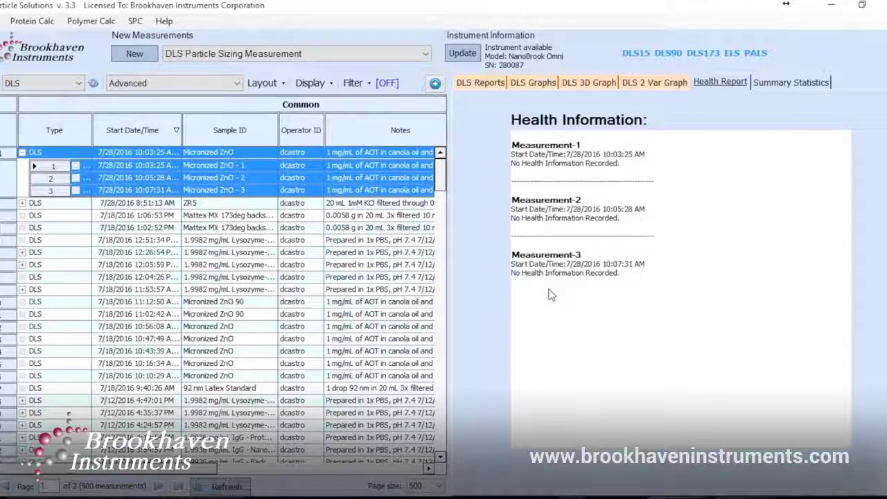
pyautogui.click(532, 83)
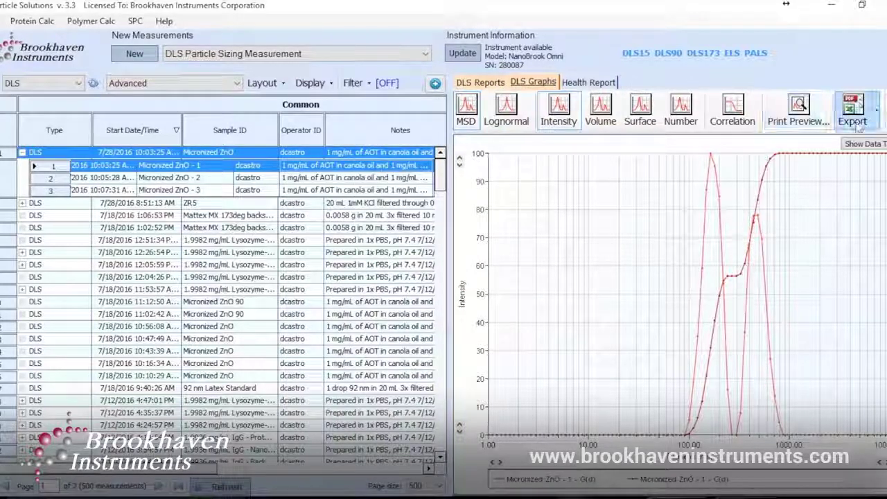
pyautogui.click(876, 112)
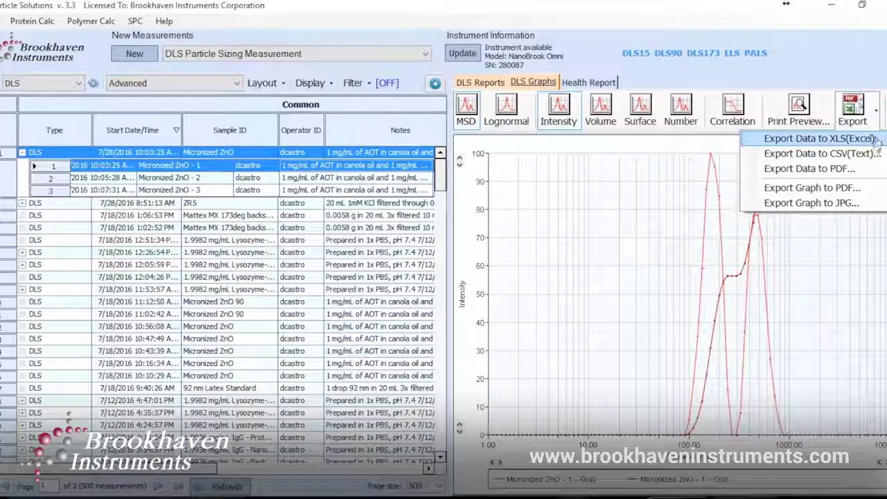